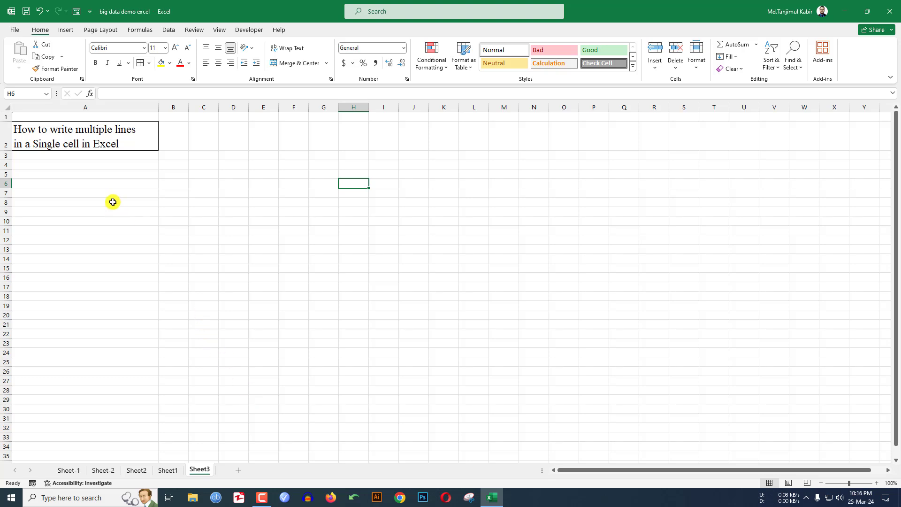
Enter 'How to write multiple lines in a single cell in excel' into D5
click(233, 175)
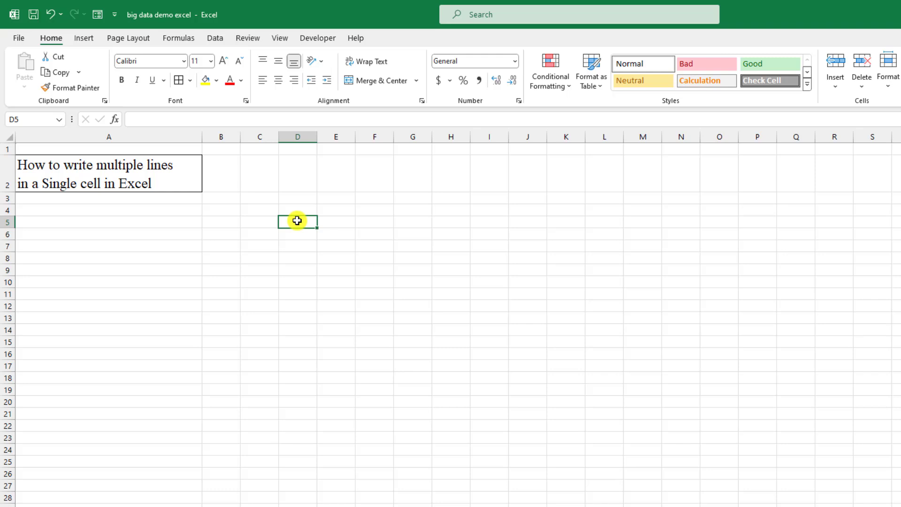
text(How)
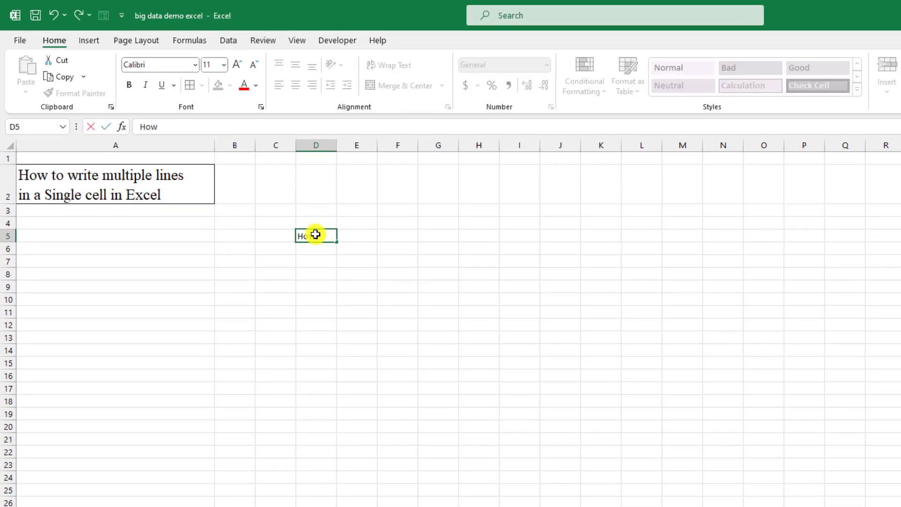
text( to write mul)
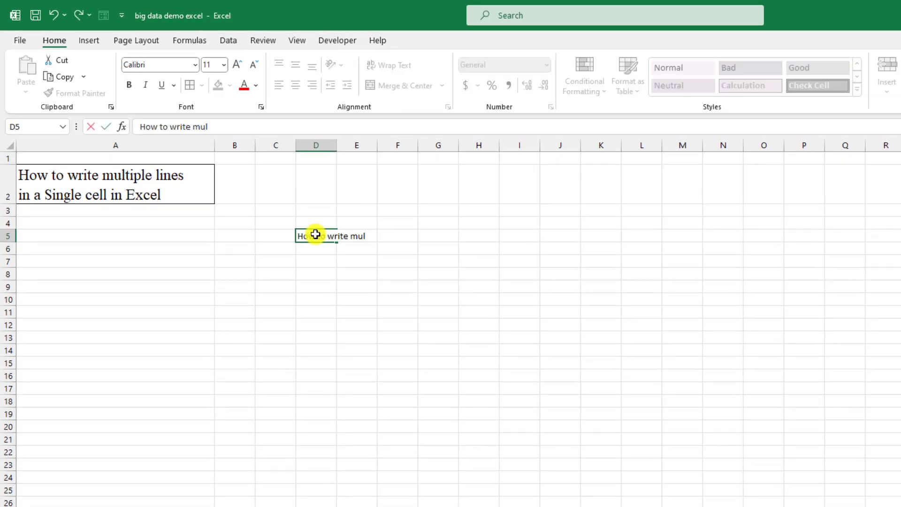
text(tiple lines)
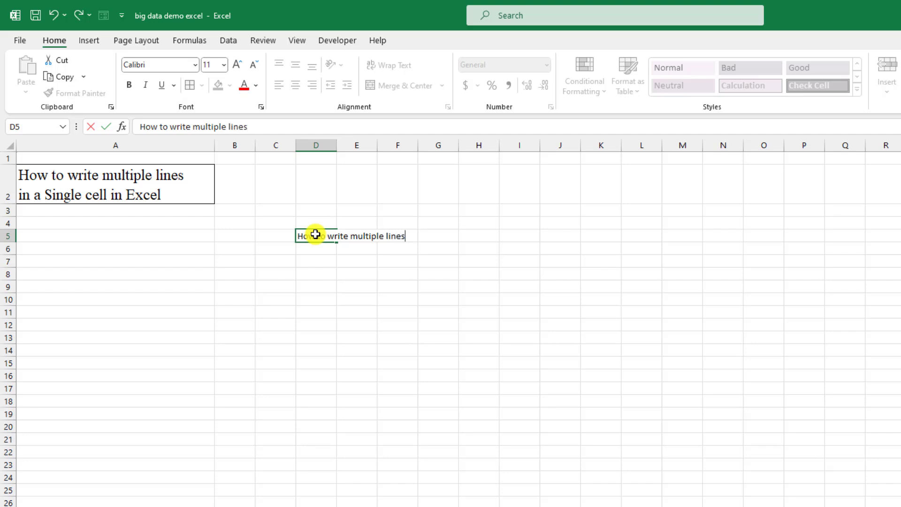
text( in a singl)
text(e cell in excel)
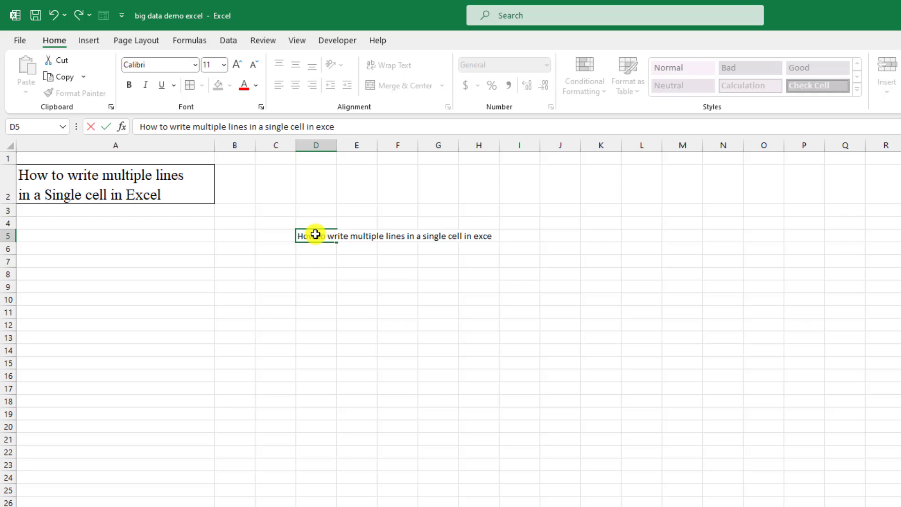
key(ctrl+Return)
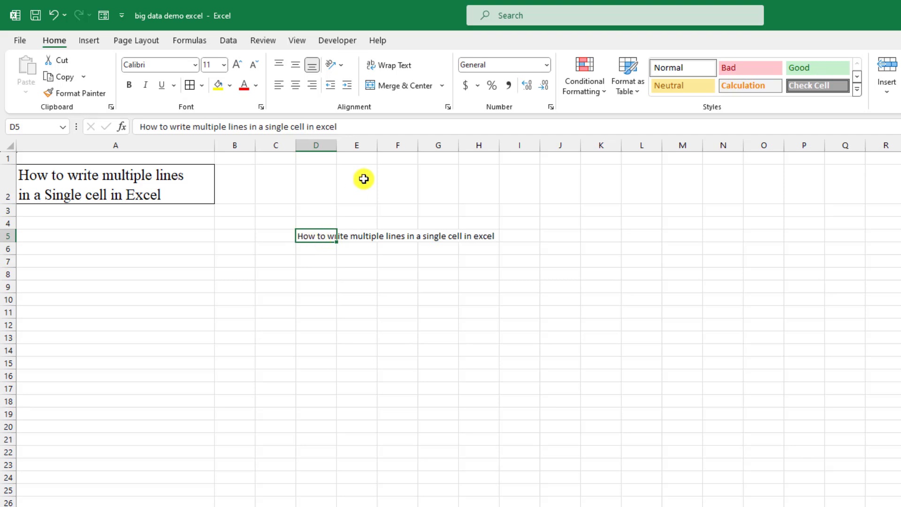
click(360, 236)
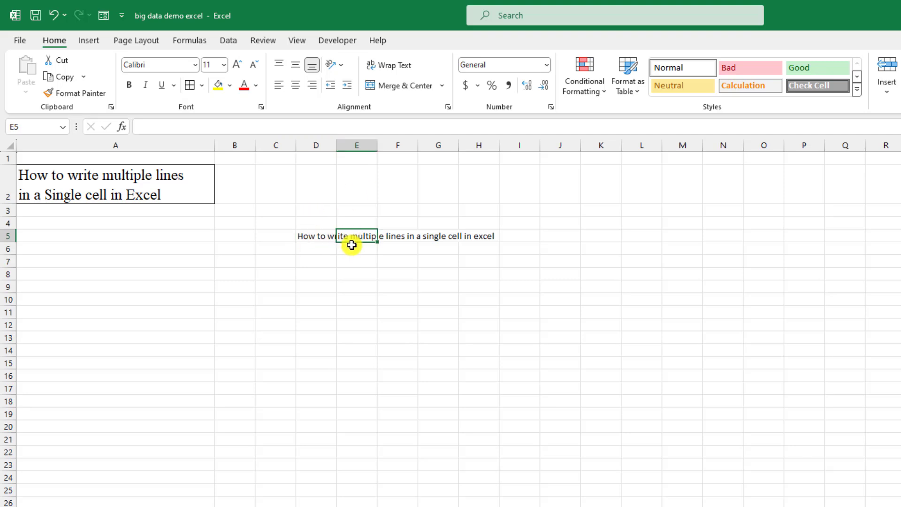
click(324, 236)
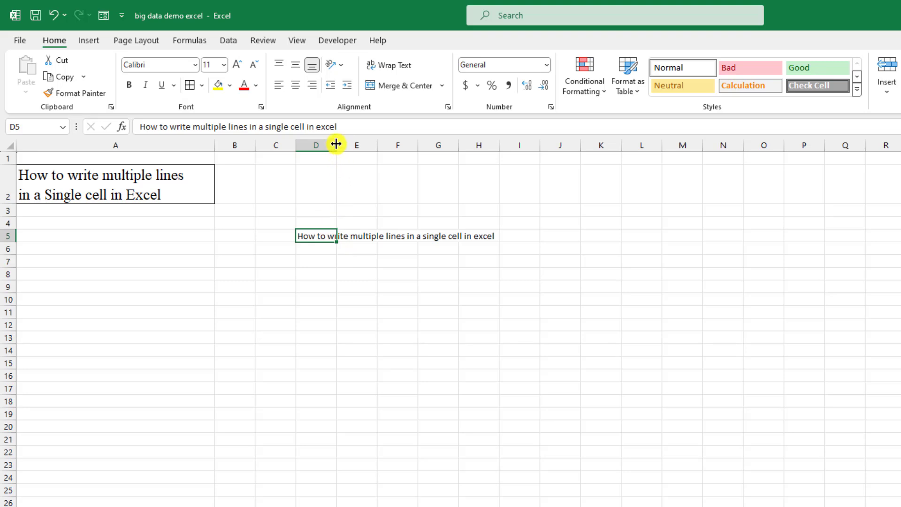
Widen column D to about 45.57 so D5's full sentence fits on one line
drag(336, 146, 501, 144)
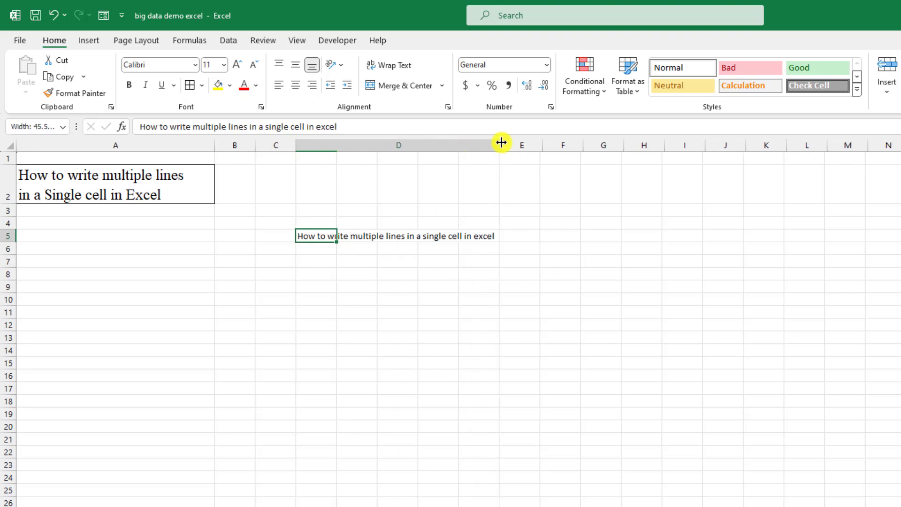
click(421, 263)
click(425, 236)
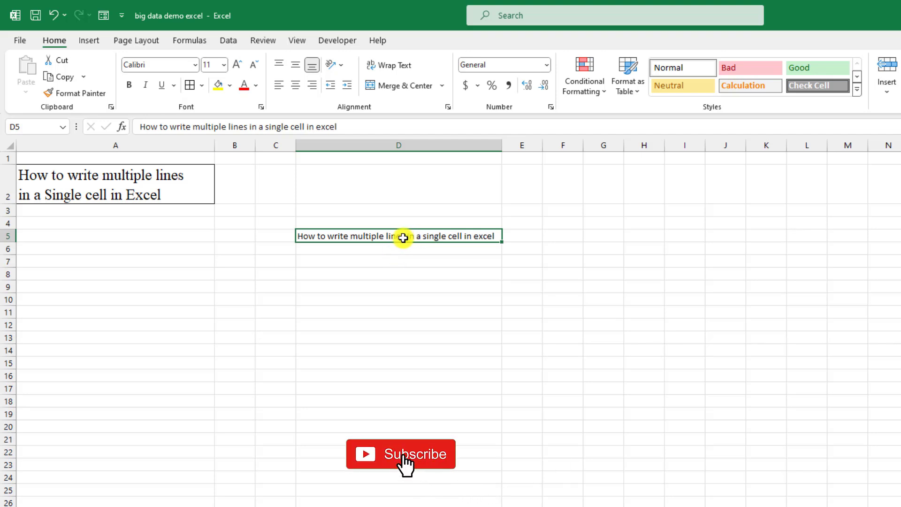
Insert a line break in D5 after 'multiple', before 'lines'
double_click(403, 238)
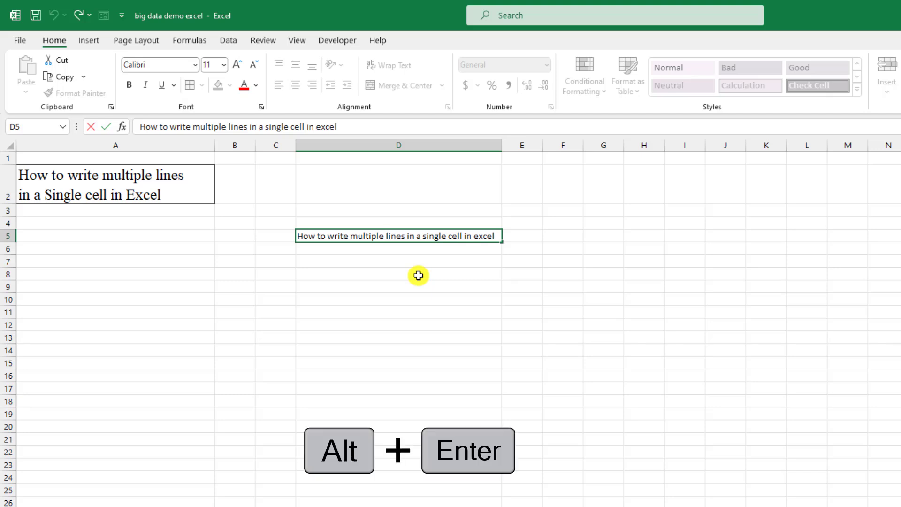
key(alt+Return)
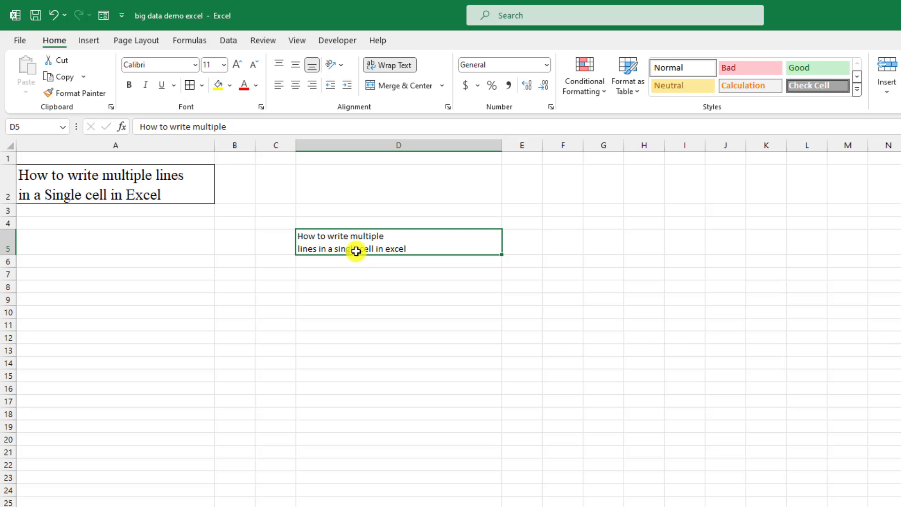
Add a second line break in D5 after 'single', before 'cell in excel'
double_click(357, 249)
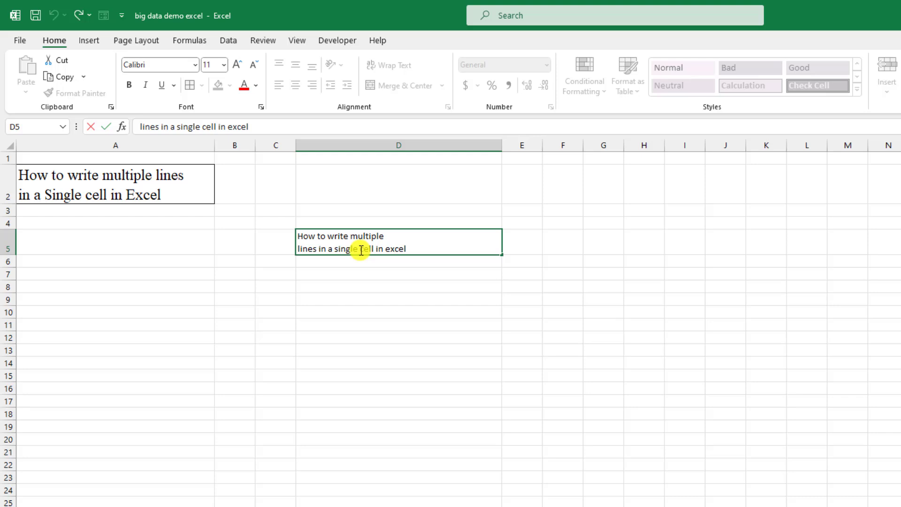
key(alt+Return)
click(355, 301)
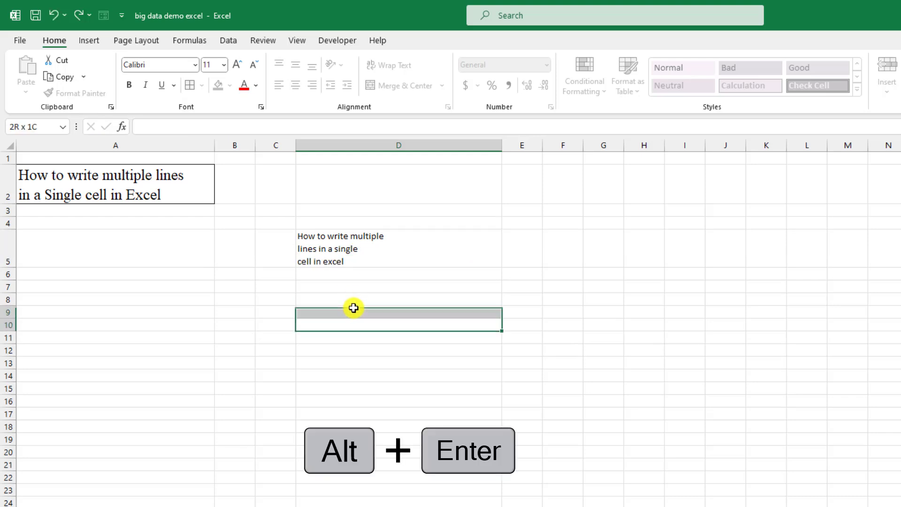
click(344, 257)
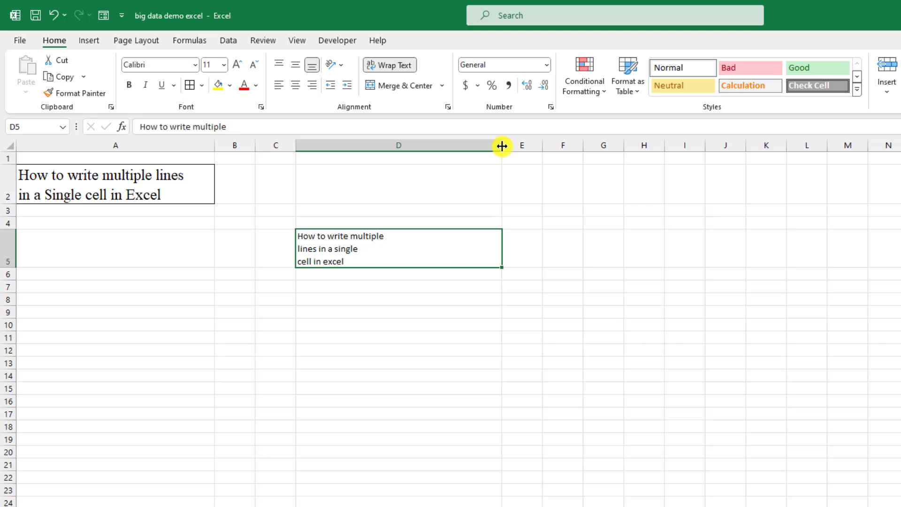
AutoFit column D to D5's three-line text
double_click(501, 145)
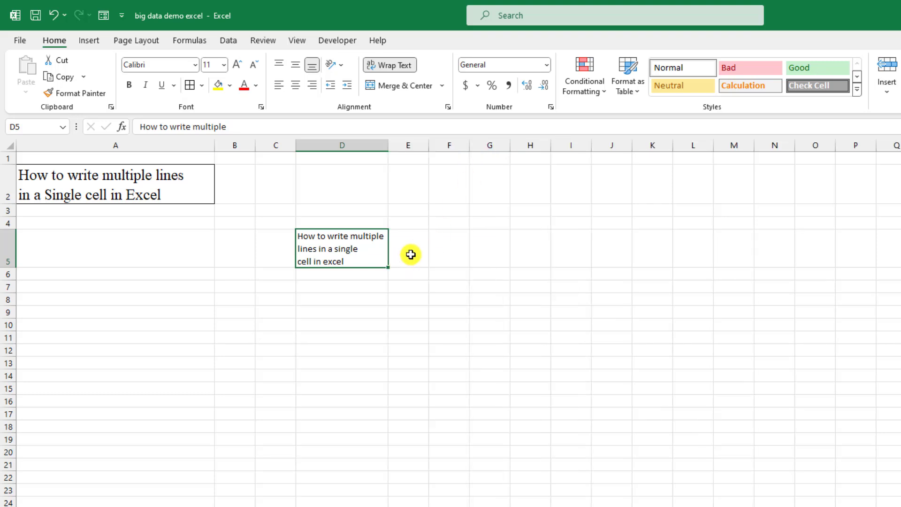
click(372, 282)
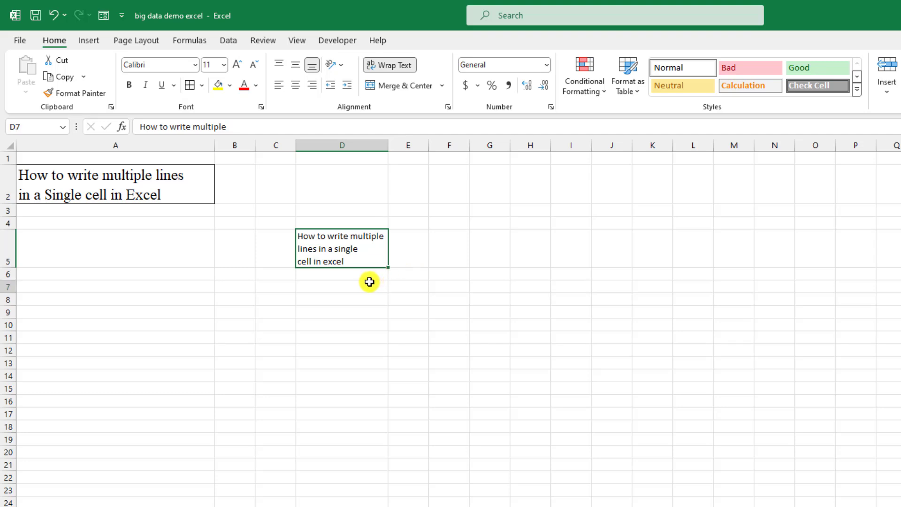